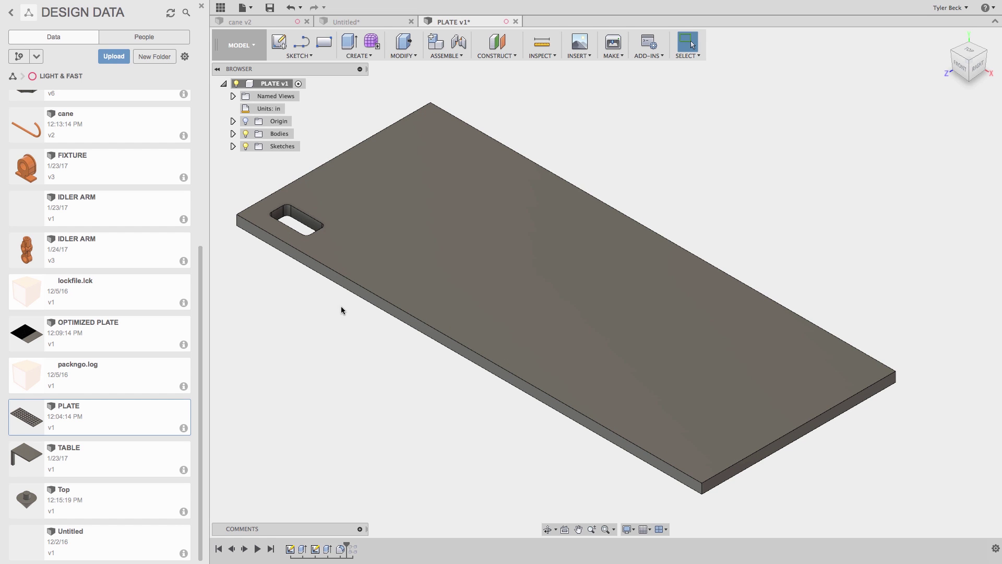
Start a rectangular pattern of features with the slot's extruded cut and its corner fillet as objects
left_click(220, 8)
left_click(149, 55)
mouse_move(165, 232)
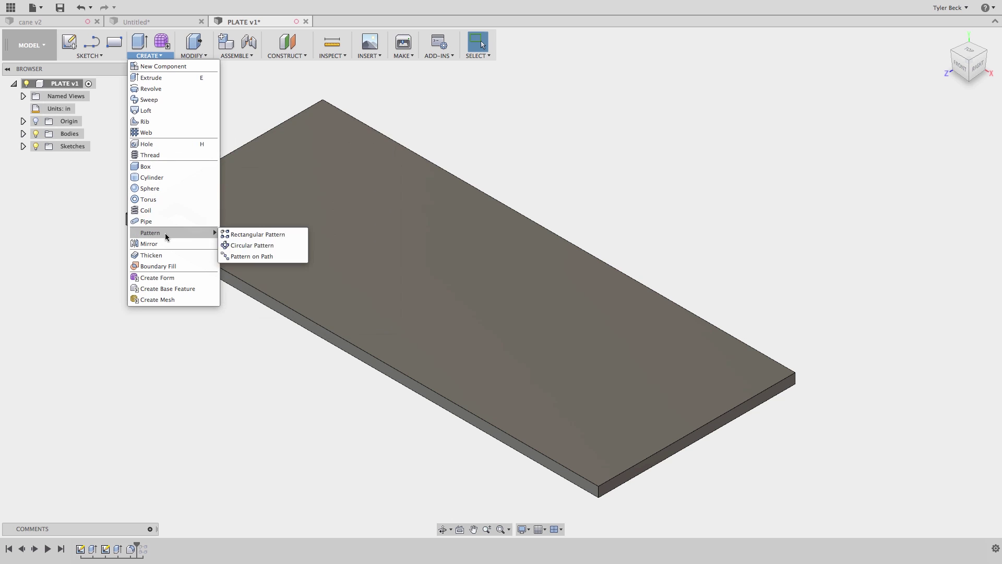
left_click(239, 234)
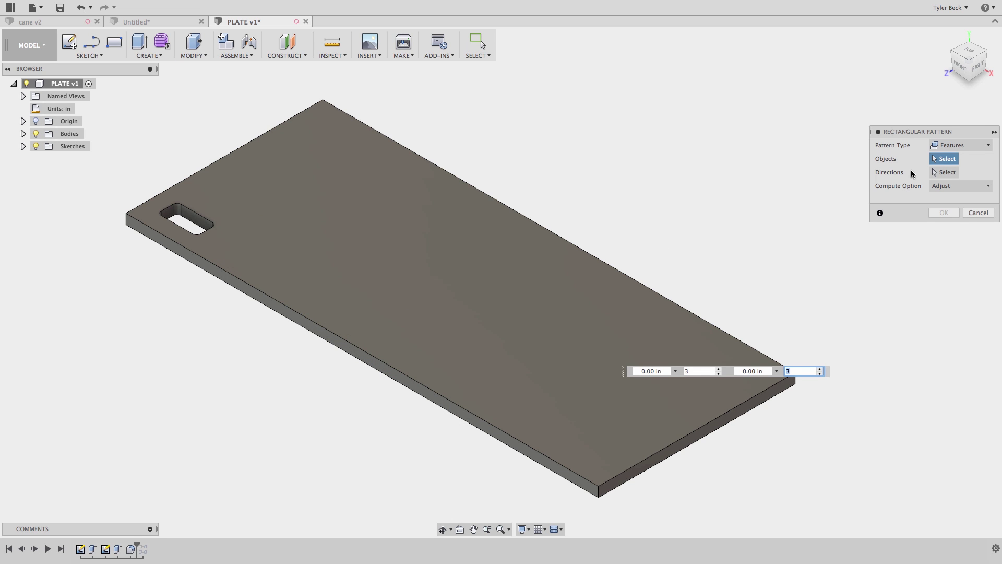
scroll(184, 228, "up", 5)
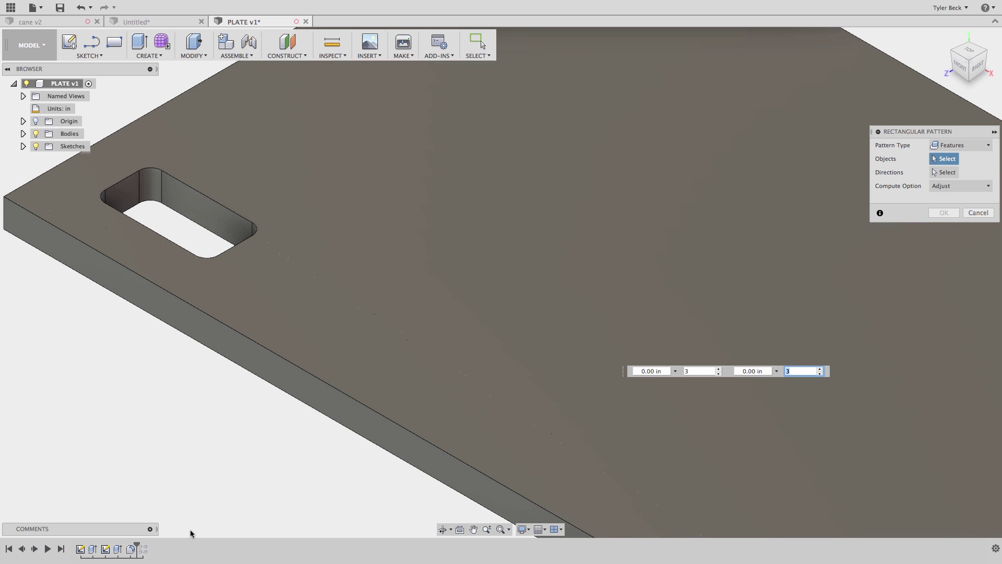
left_click(117, 549)
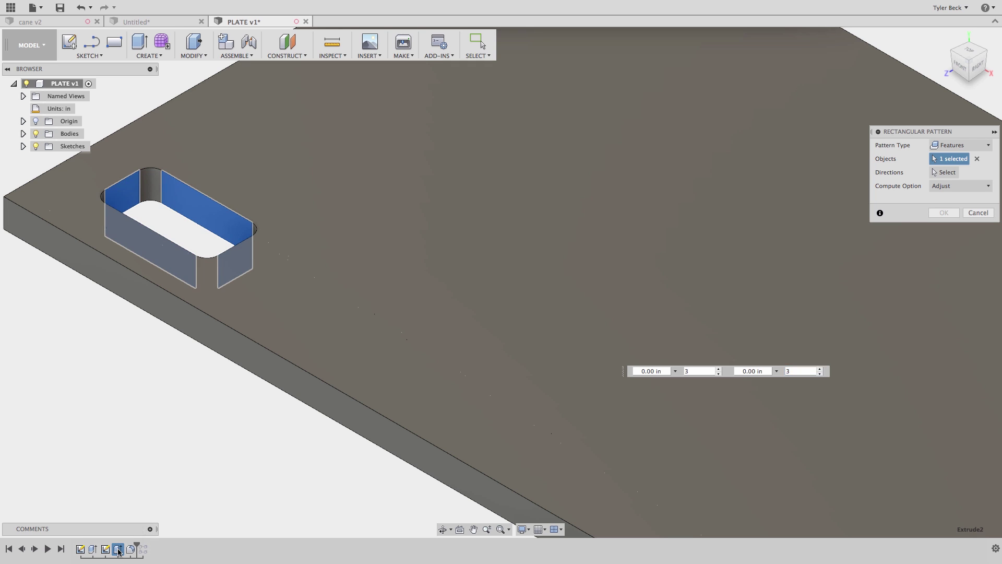
left_click(130, 548, "shift")
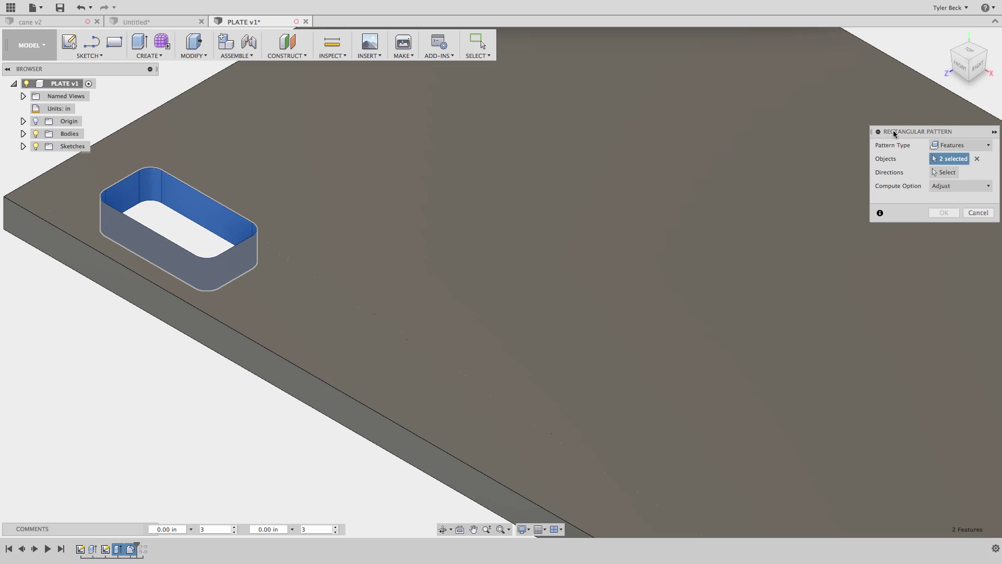
Set the pattern directions along the plate's long and short edges, spaced about 2.40 in lengthwise and 1 in across
left_click(942, 172)
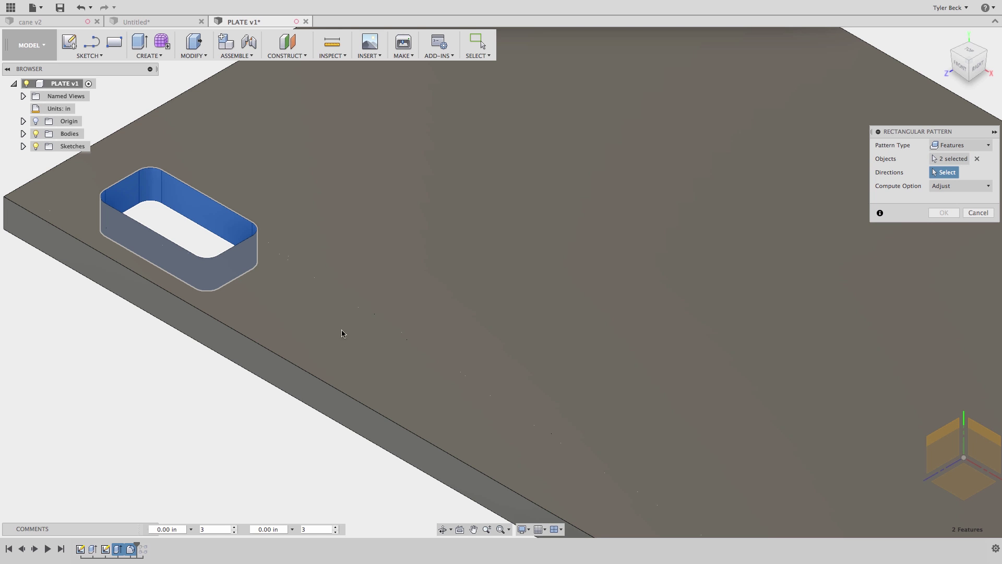
left_click(292, 362)
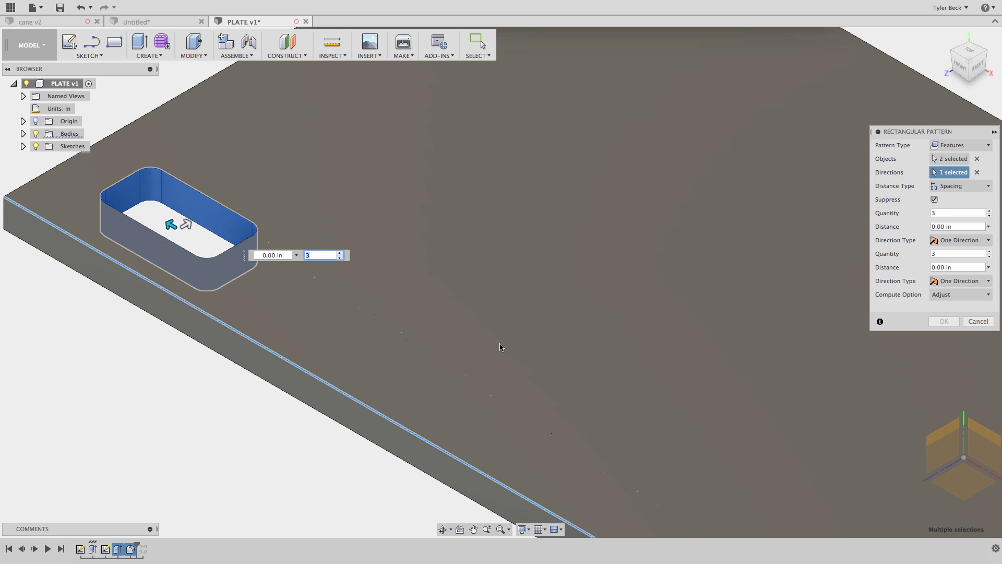
left_click_drag(172, 224, 386, 350)
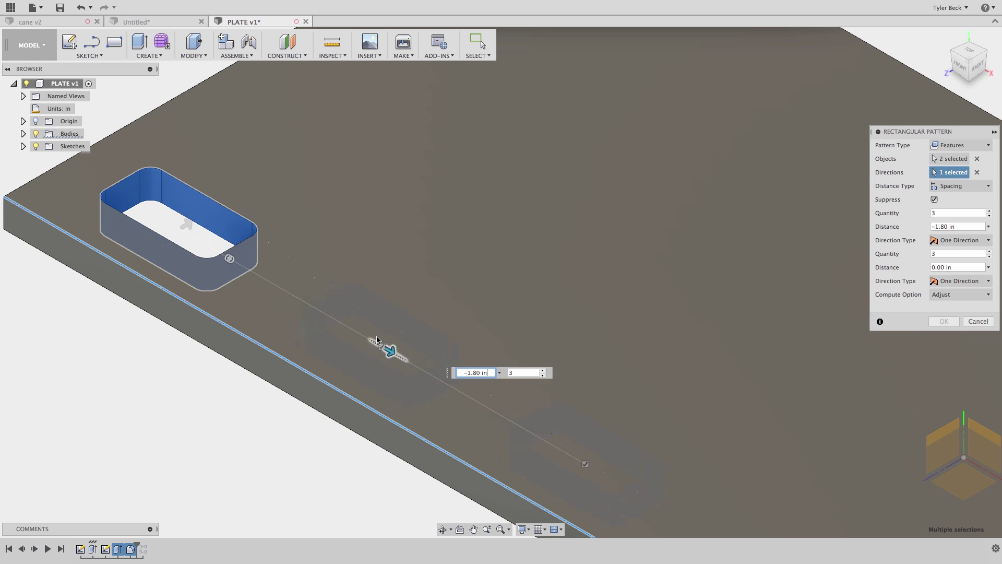
scroll(278, 303, "down", 5)
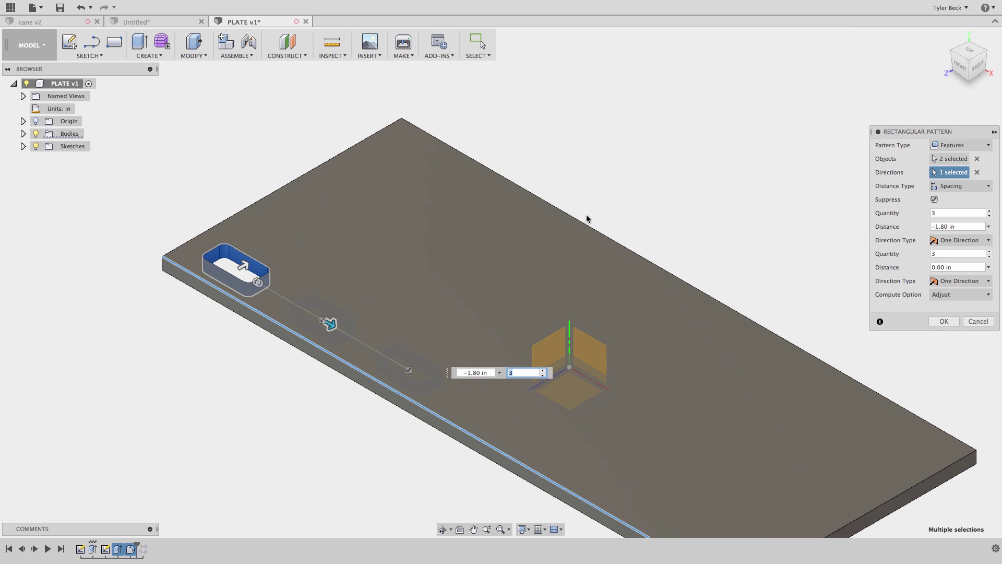
left_click(247, 209)
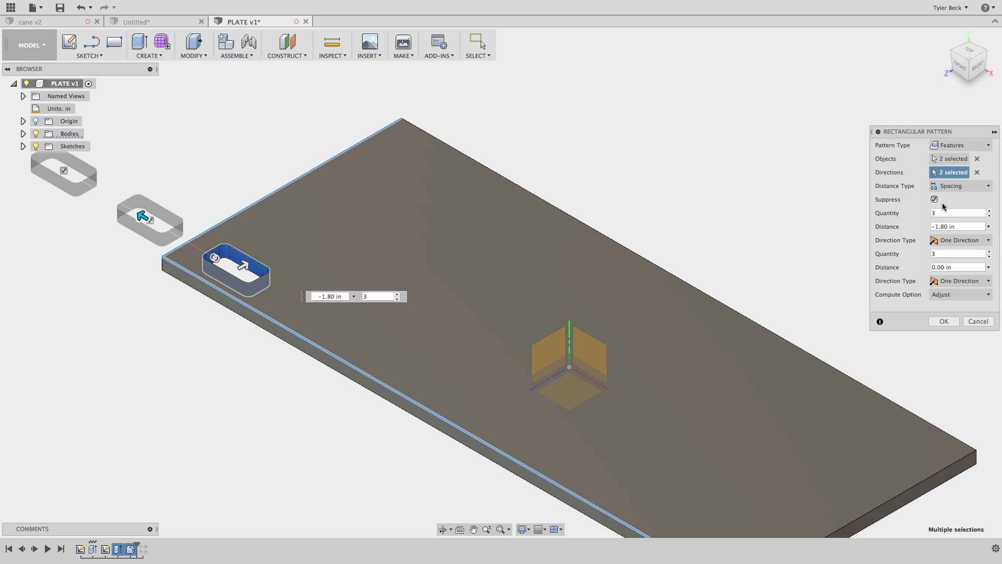
left_click(944, 188)
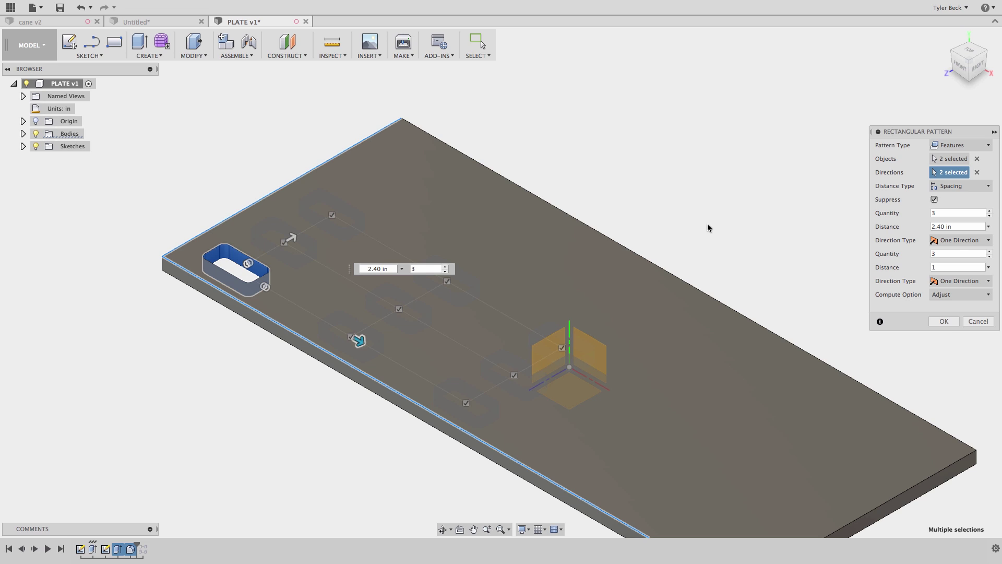
Set the pattern quantities to 10 along the plate's length and 8 across its width
left_click(937, 214)
left_click(937, 255)
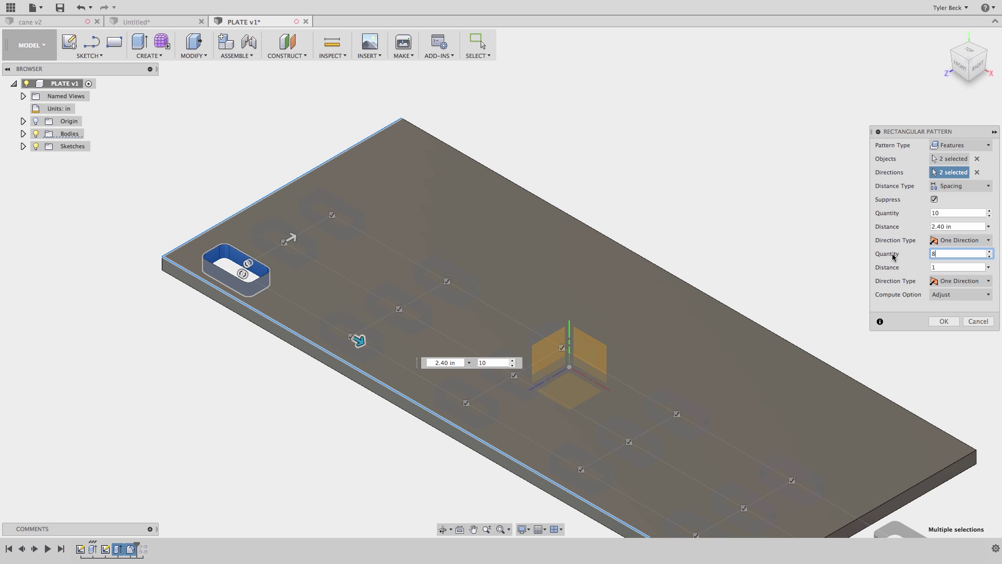
type("8")
scroll(828, 298, "down", 2)
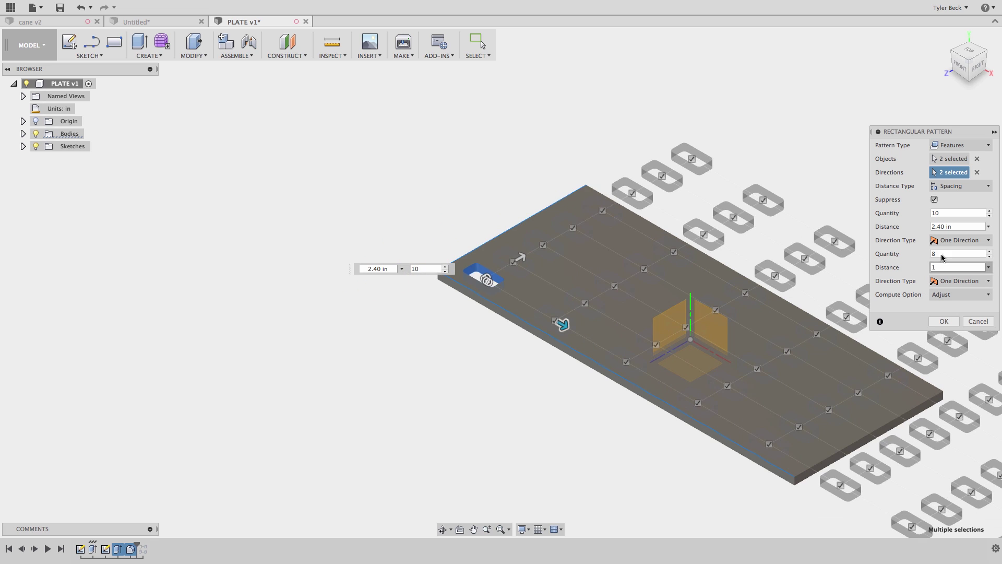
Set the pattern spacing to 1 in along the plate's length and .75 in across its width
left_click(953, 226)
type("1.")
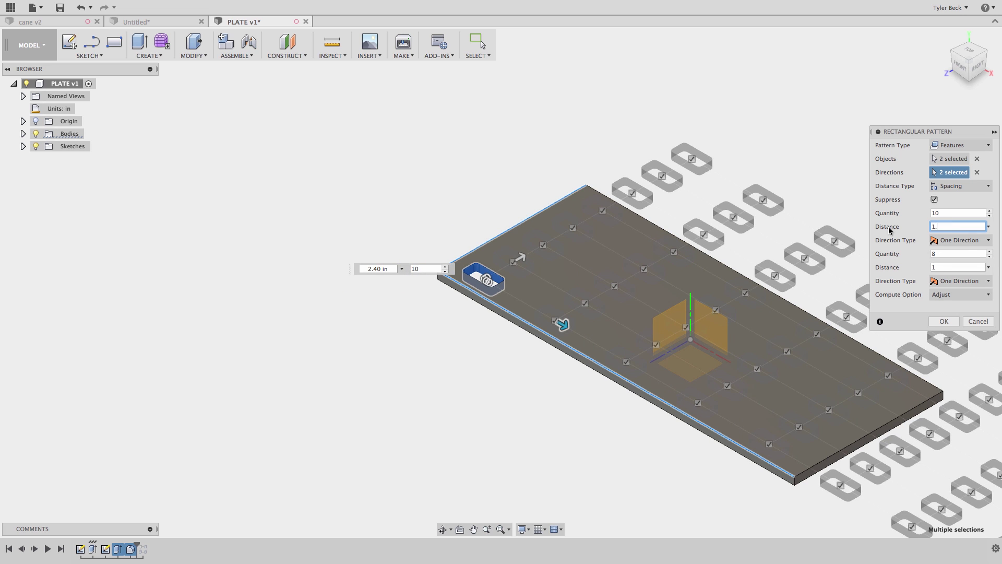
key("Tab")
key("Tab")
type(".7")
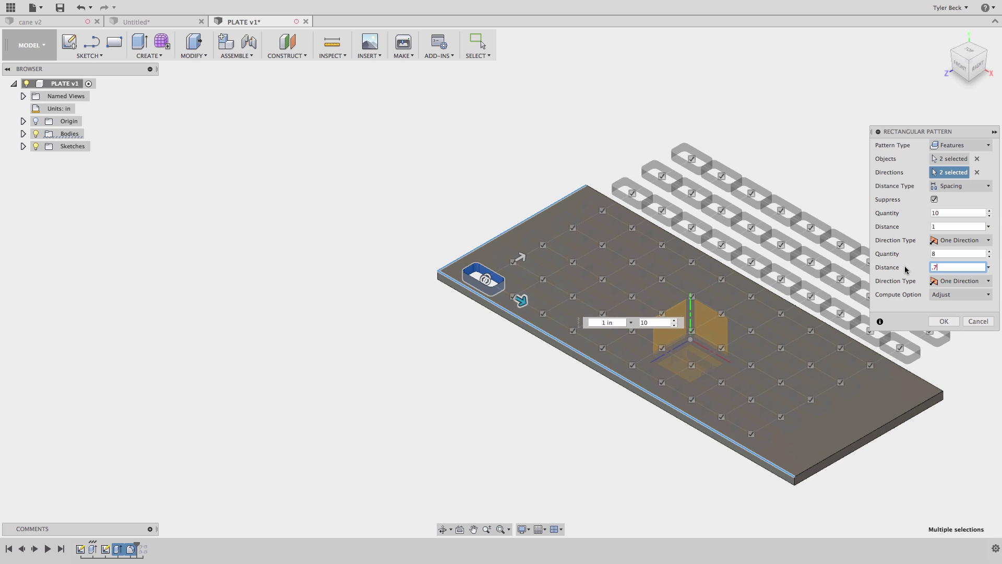
type("5")
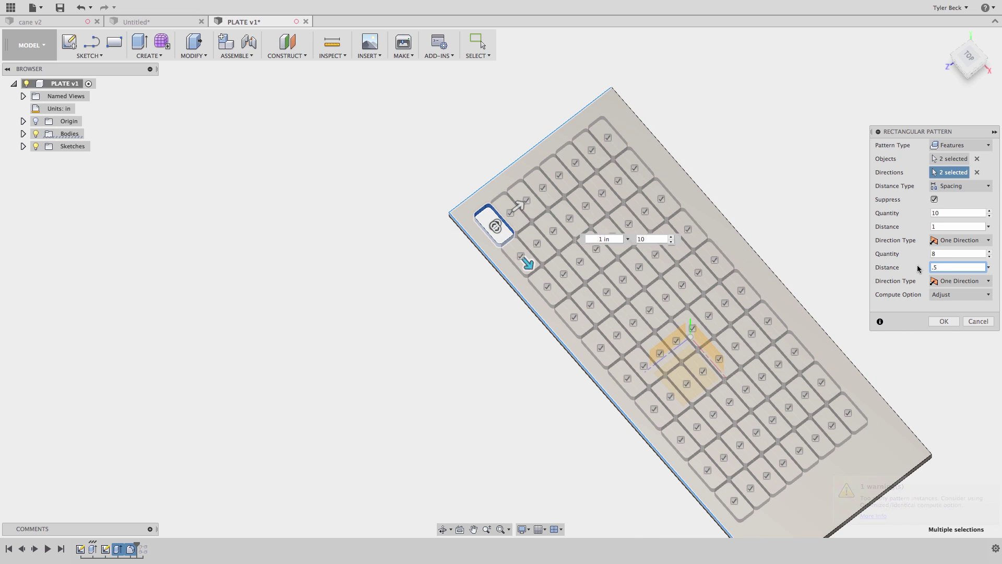
Set the pattern across the plate's width to 5 instances spaced 1 in apart
key("shift+Tab")
type("5")
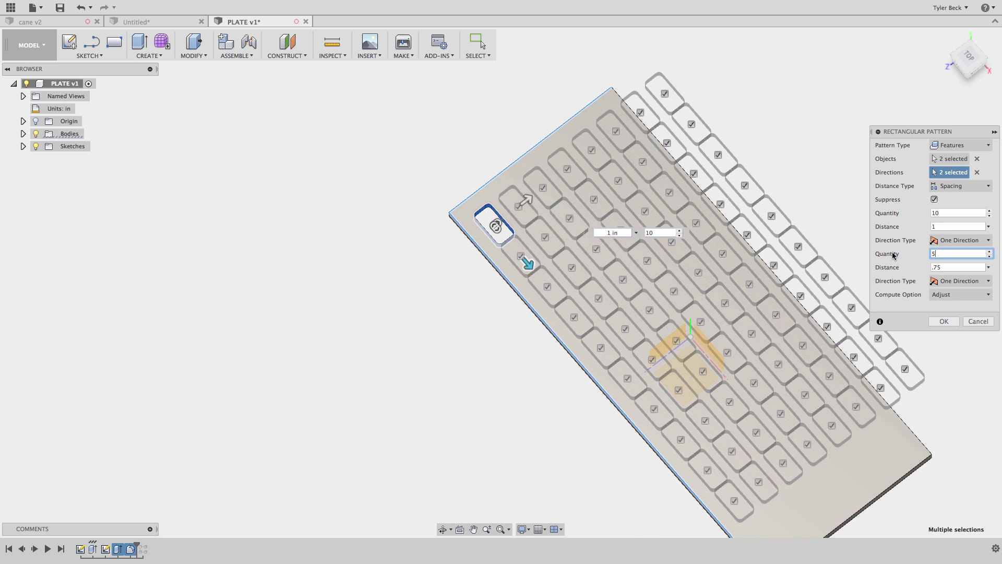
key("Tab")
type("1")
Set the lengthwise direction to 8 instances spaced 1.35 in apart and create the pattern with the Optimized compute option
key("shift+Tab")
key("shift+Tab")
key("shift+Tab")
type("8")
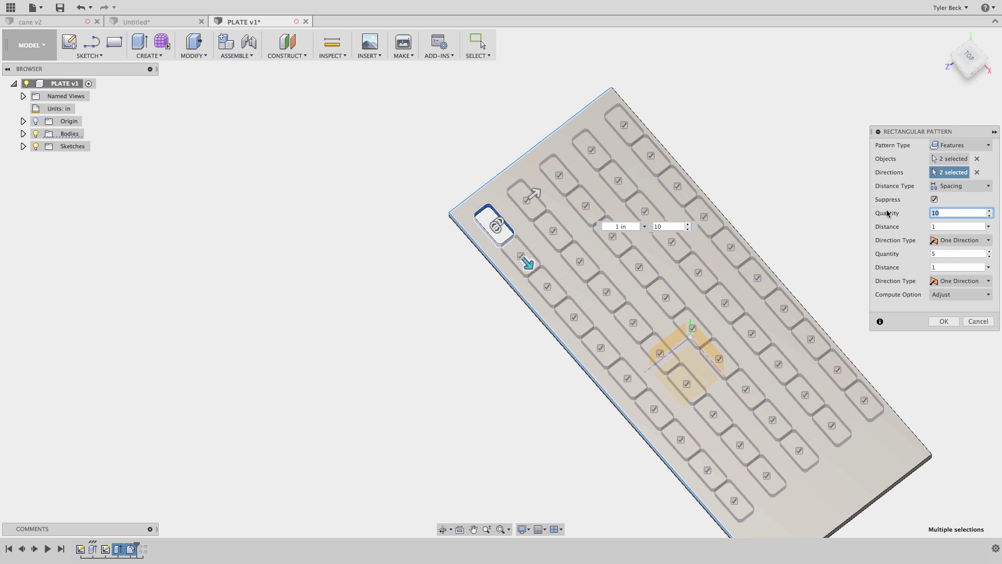
left_click(929, 226)
type("1.35")
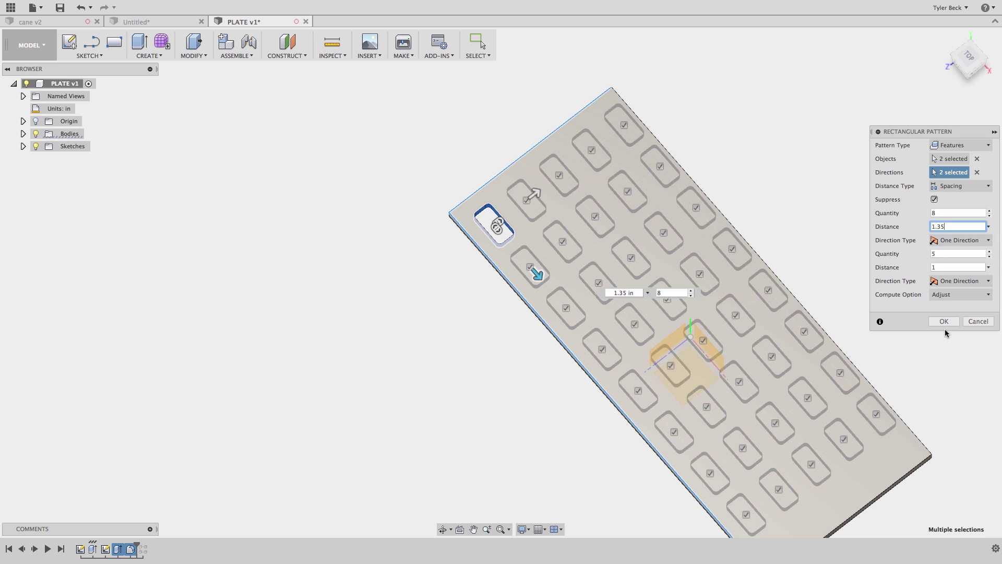
left_click(946, 295)
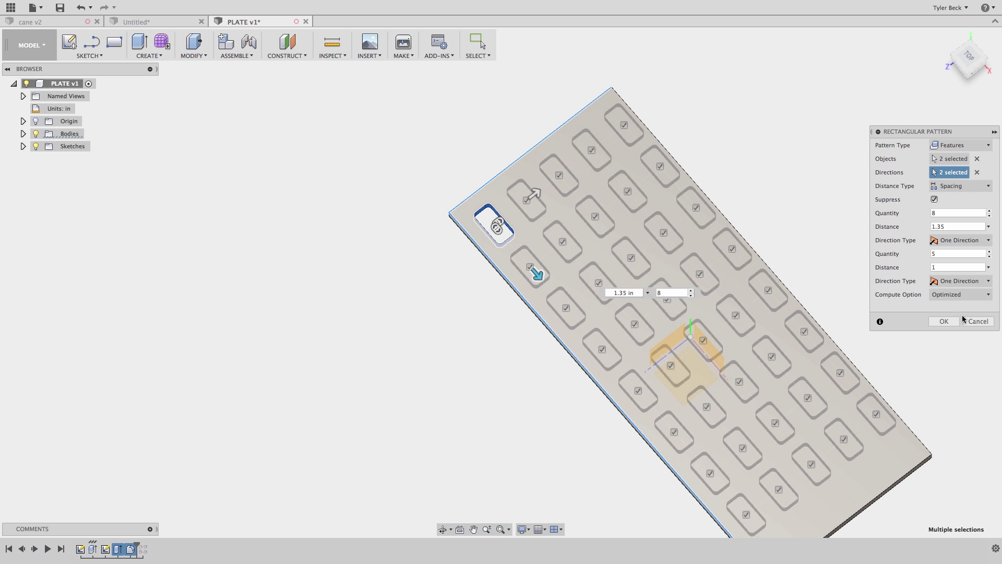
left_click(943, 321)
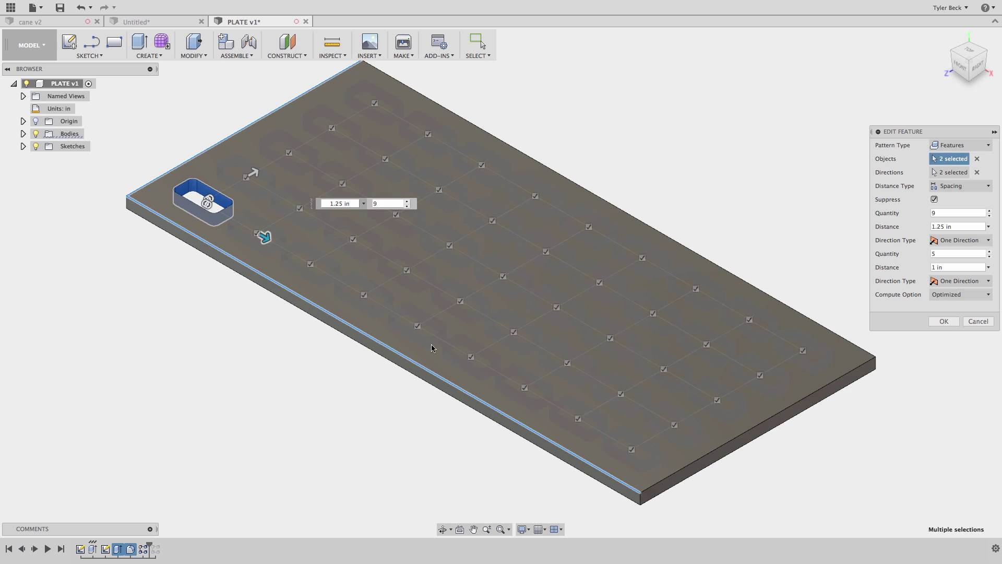
Suppress four consecutive slot instances in the pattern's middle lengthwise row and apply the edited pattern
scroll(444, 324, "up", 5)
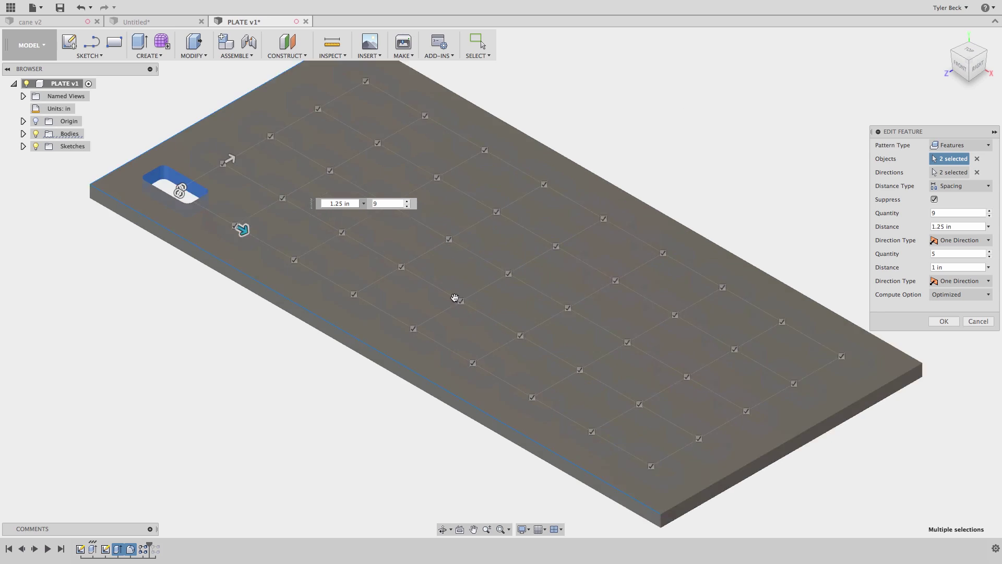
left_click(526, 263)
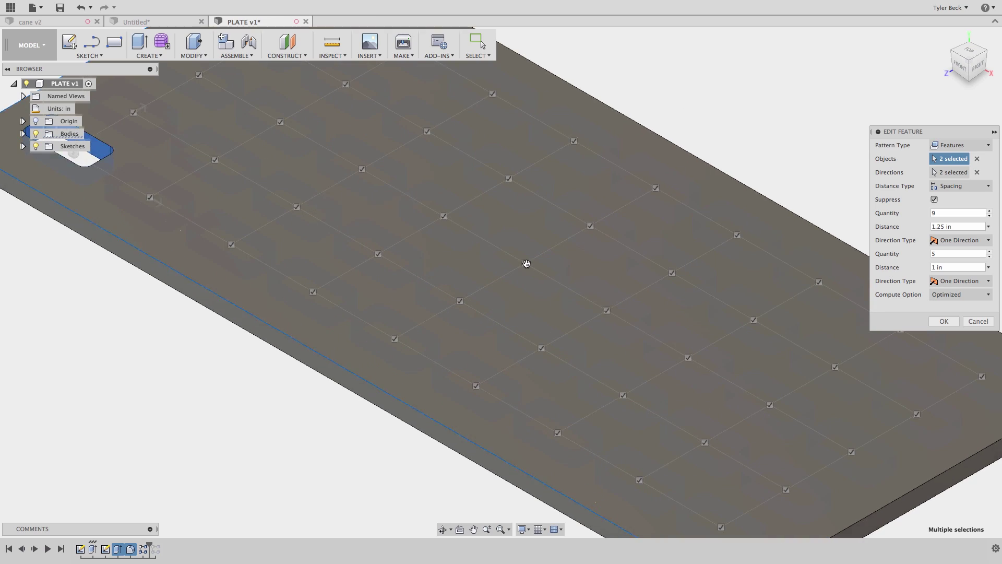
left_click(444, 216)
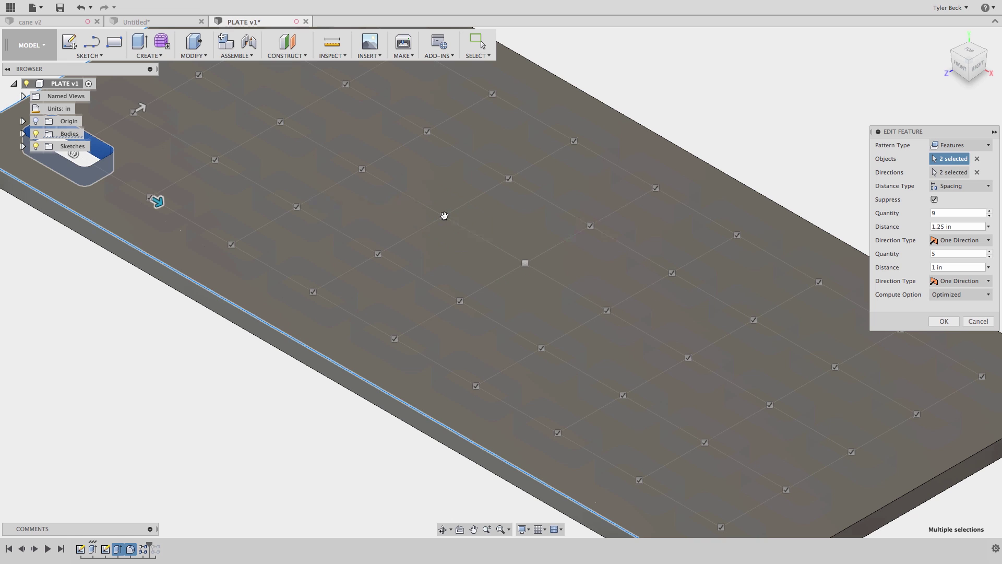
left_click(607, 309)
left_click(361, 169)
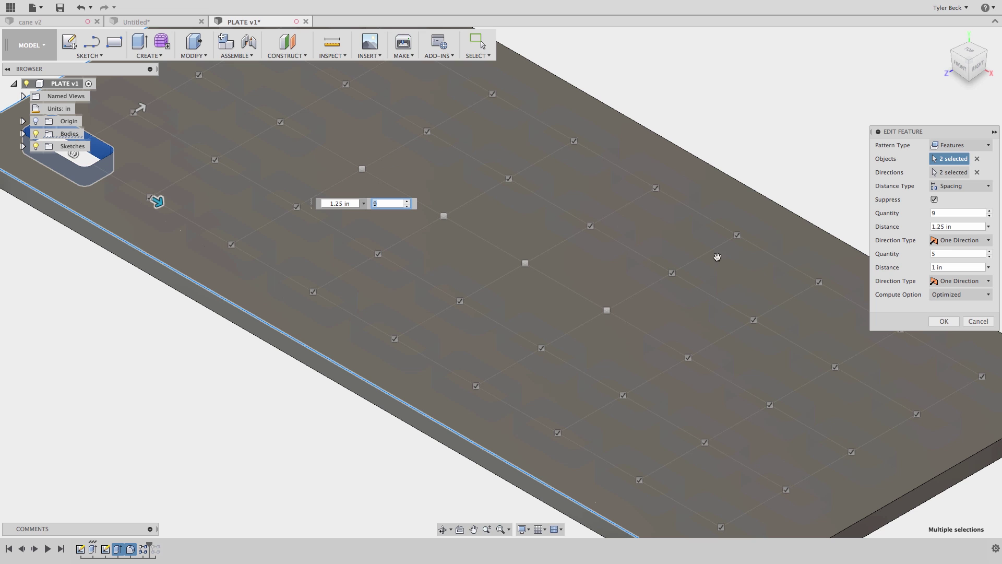
left_click(943, 321)
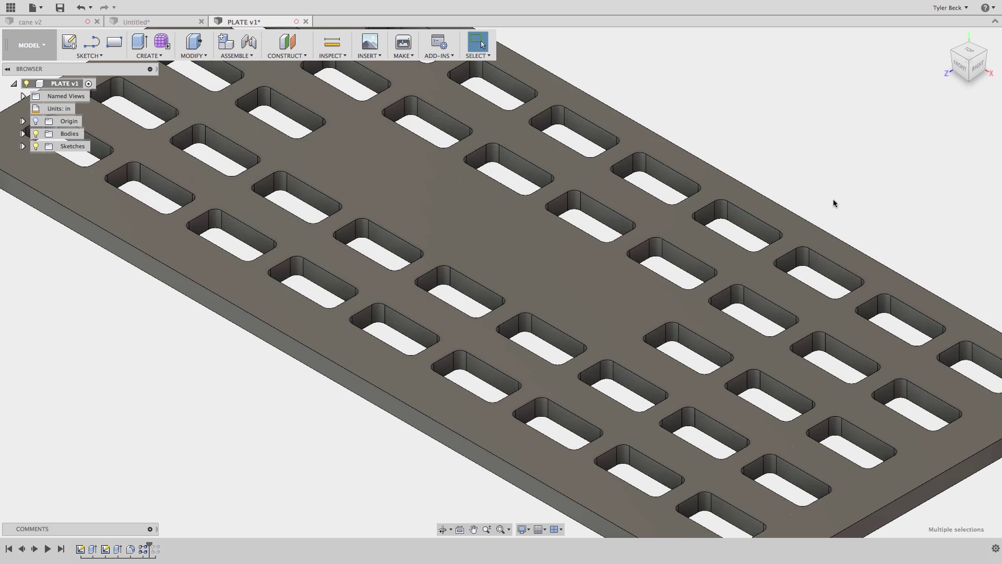
scroll(699, 225, "down", 5)
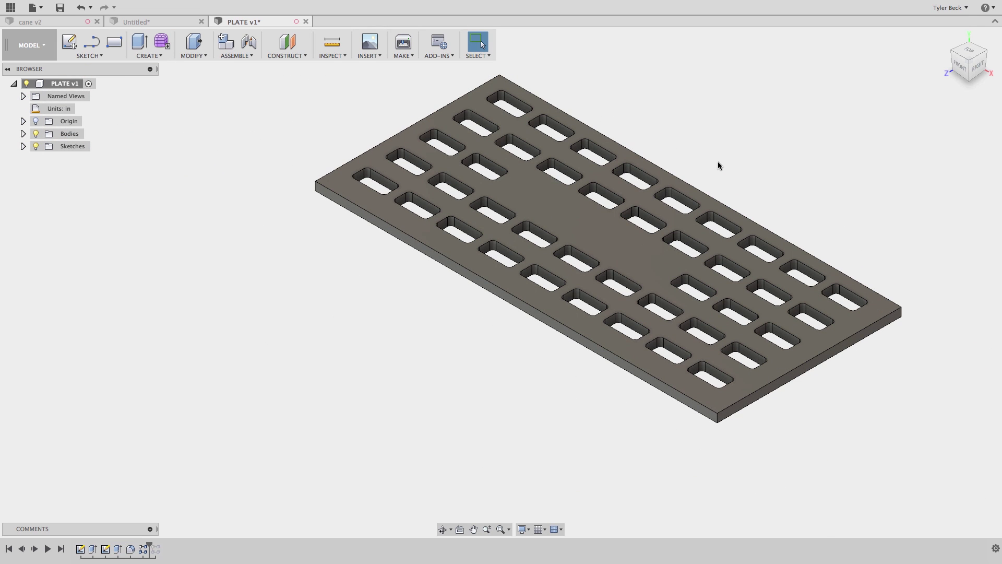